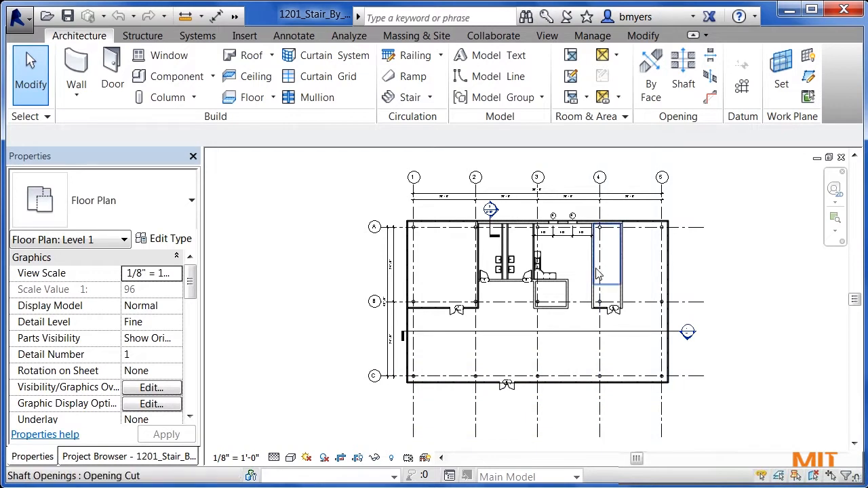
Step: Start a stair in the stairwell at grid 4 using Assembled Stair 7" max riser 11" tread, with Level 2 as top level
{"action": "scroll", "coordinate": [644, 252], "scroll_direction": "up", "scroll_amount": 1}
{"action": "scroll", "coordinate": [646, 255], "scroll_direction": "up", "scroll_amount": 4}
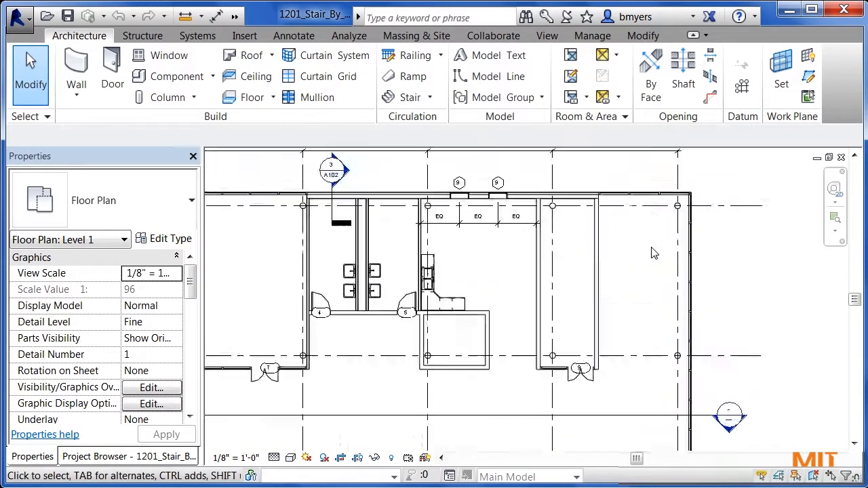
{"action": "middle_click_drag", "start_coordinate": [647, 251], "coordinate": [589, 255]}
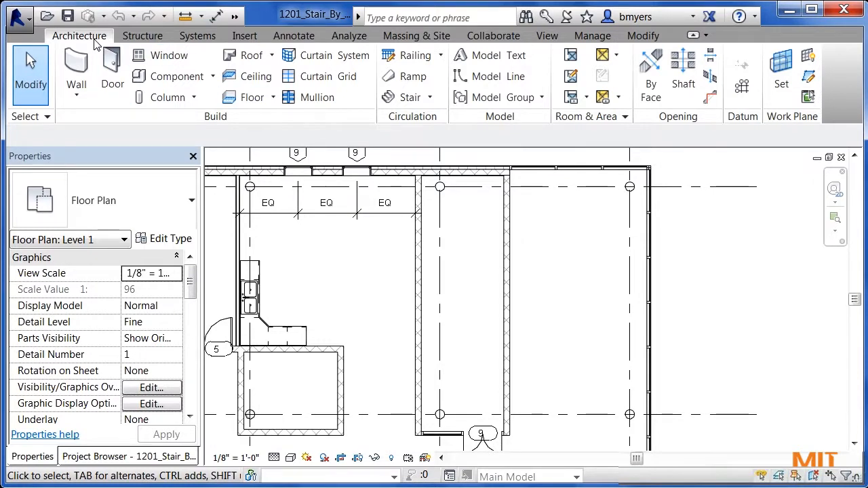
{"action": "left_click", "coordinate": [406, 98]}
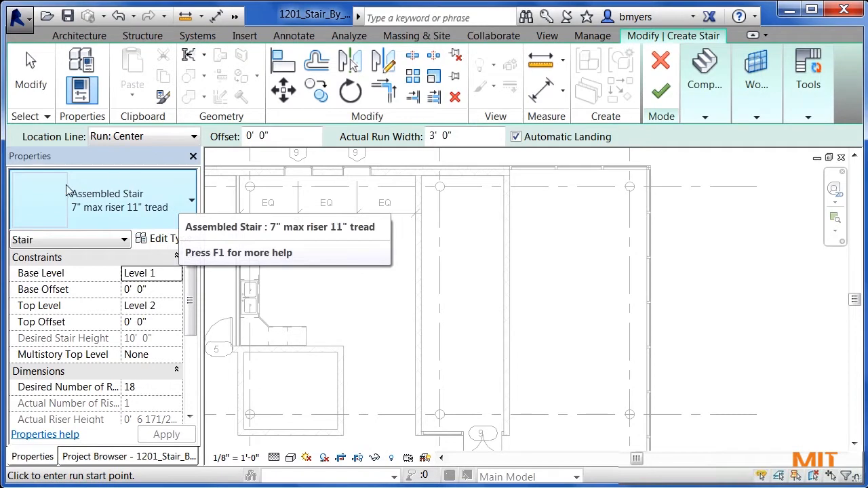
{"action": "left_click", "coordinate": [123, 214]}
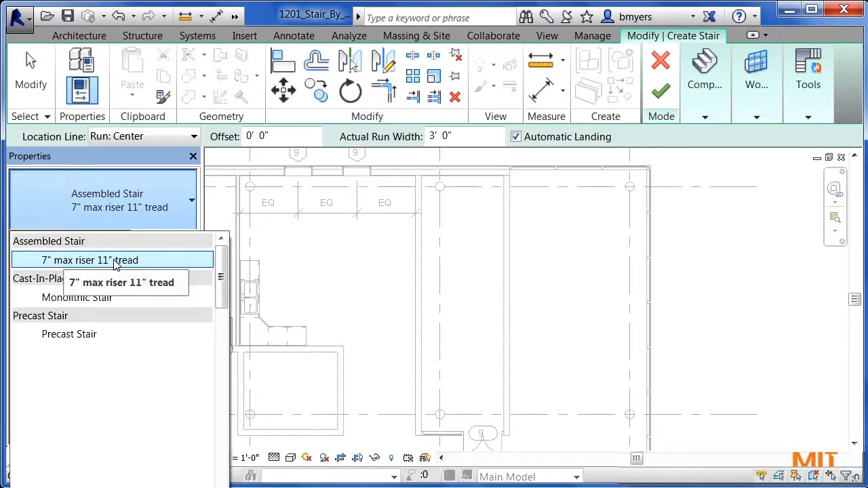
{"action": "left_click", "coordinate": [130, 159]}
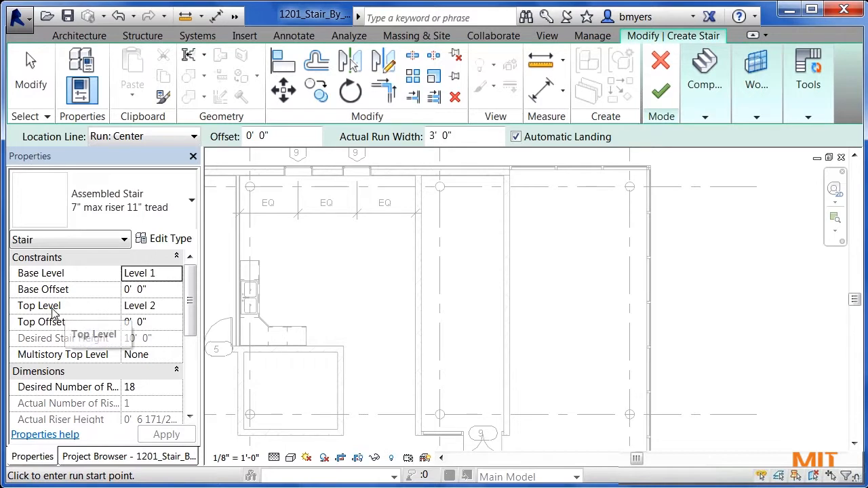
{"action": "left_click", "coordinate": [175, 309]}
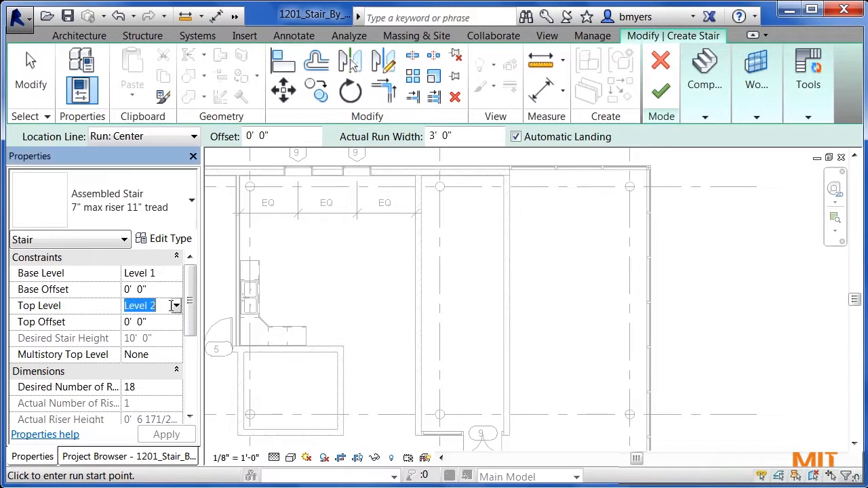
{"action": "left_click", "coordinate": [176, 307]}
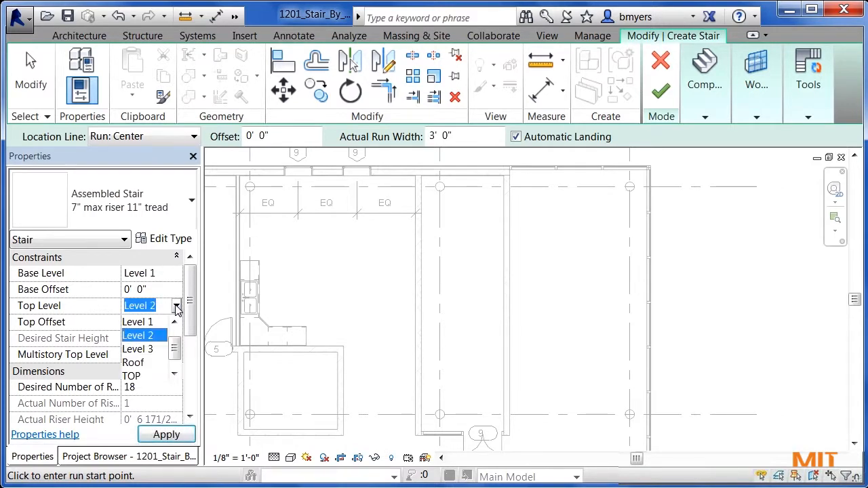
{"action": "left_click", "coordinate": [149, 340]}
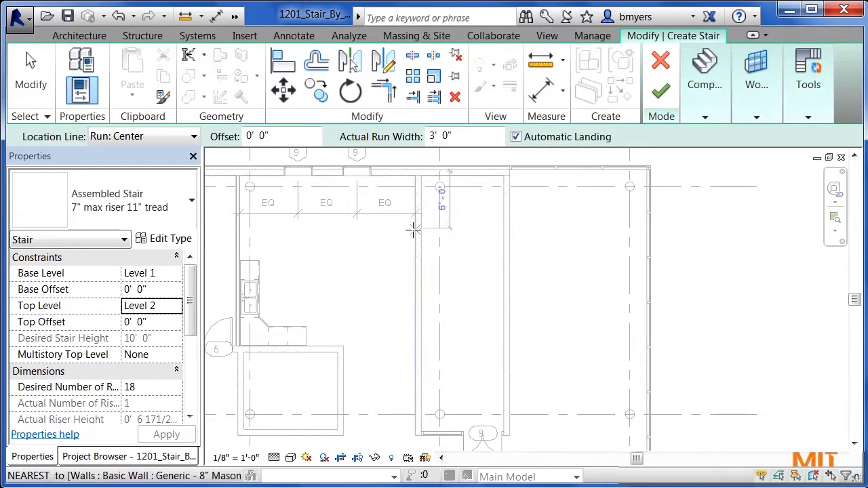
Step: Set the stair's location line to Exterior Support: Right and its actual run width to 3' 6"
{"action": "left_click", "coordinate": [155, 138]}
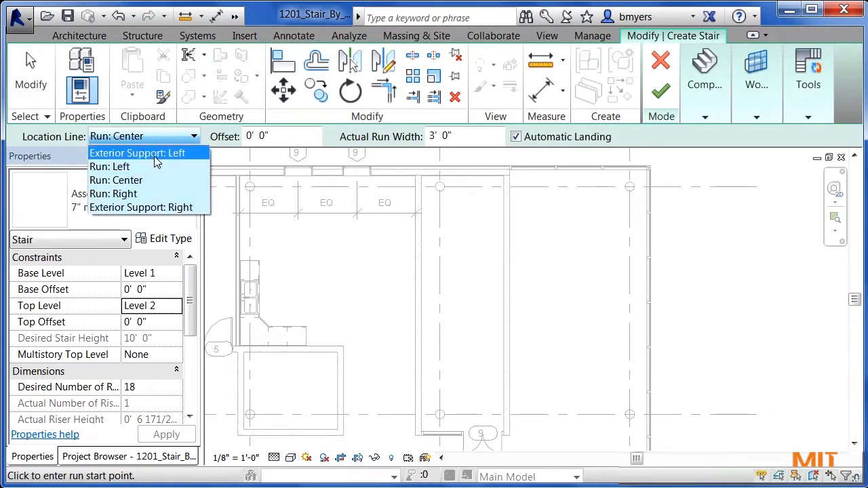
{"action": "left_click", "coordinate": [160, 209]}
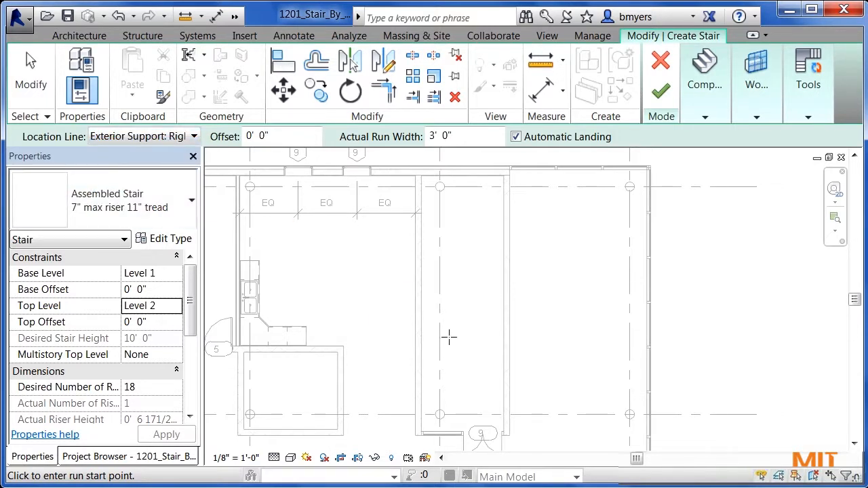
{"action": "left_click", "coordinate": [439, 136]}
{"action": "type", "text": "3'6"}
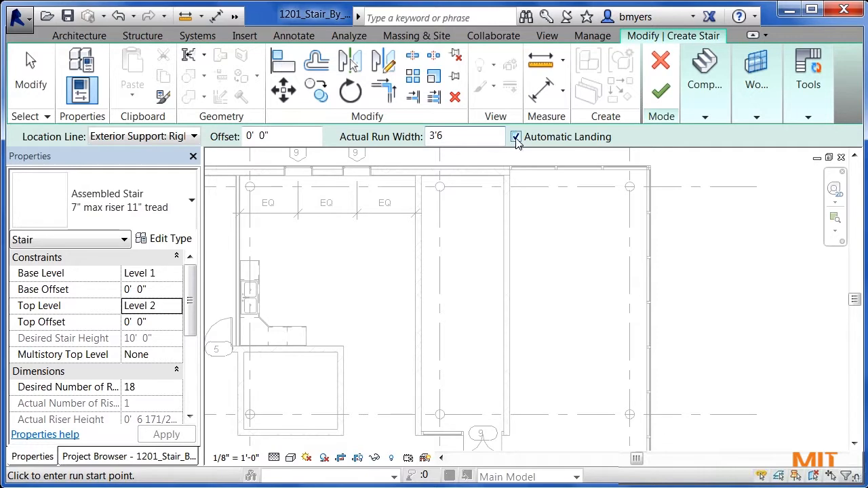
Step: Create a U-shaped stair with a 9-riser run about 7'-4" long up the east wall and a returning 9-riser run down the west wall
{"action": "left_click", "coordinate": [707, 116]}
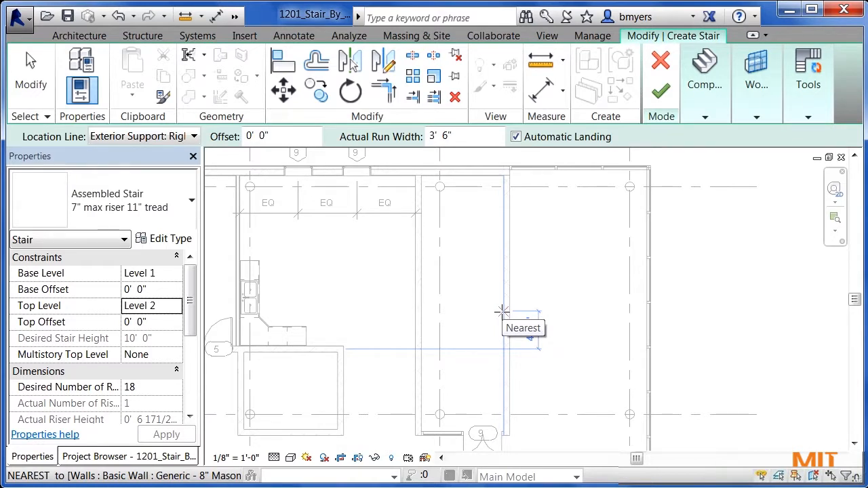
{"action": "left_click", "coordinate": [502, 312]}
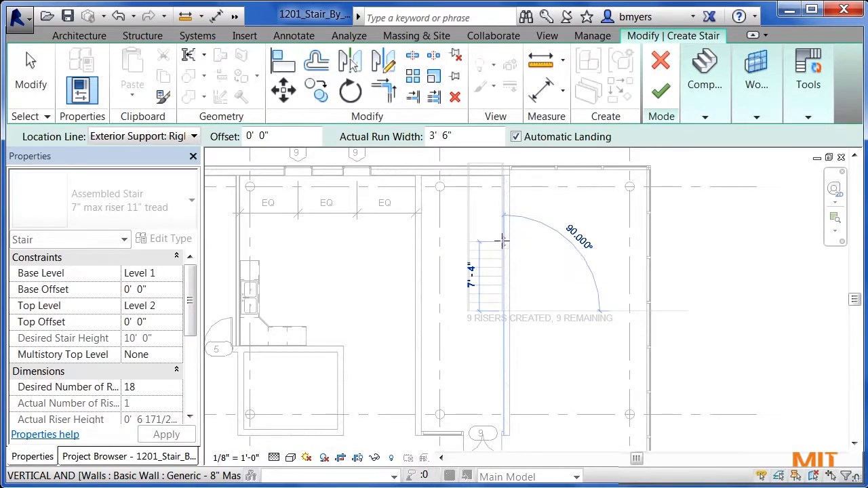
{"action": "left_click", "coordinate": [502, 241]}
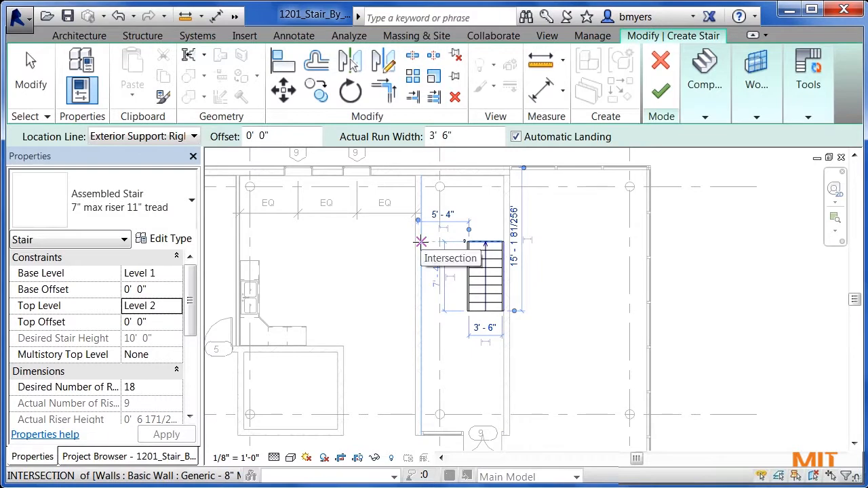
{"action": "left_click", "coordinate": [420, 242]}
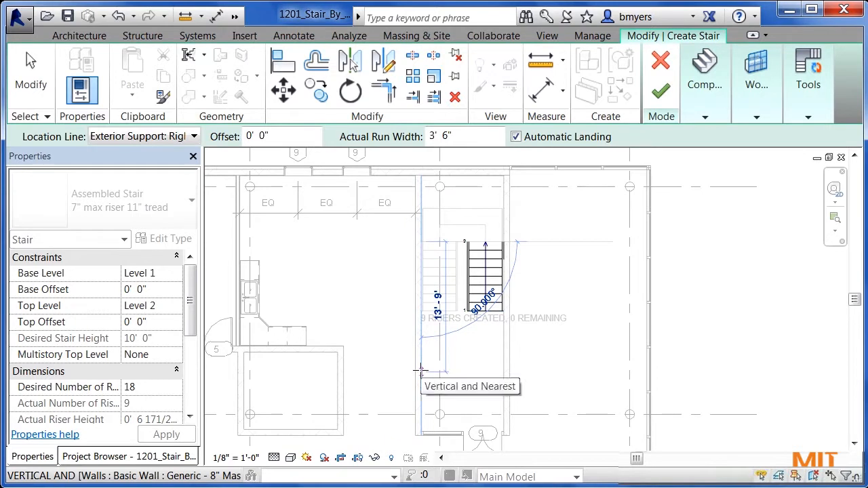
{"action": "left_click", "coordinate": [421, 371]}
{"action": "key", "text": "Escape"}
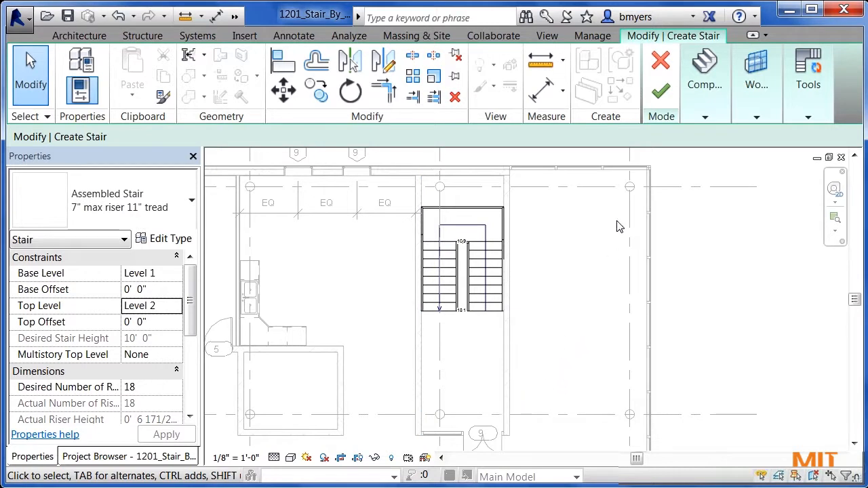
{"action": "left_click", "coordinate": [664, 100]}
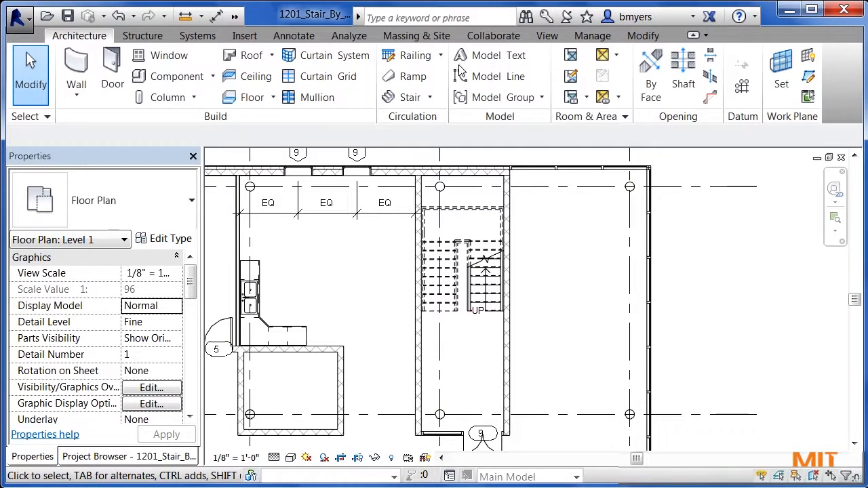
Step: Create a perspective camera view from just inside the stairwell's double door, aimed at the column behind the stair
{"action": "left_click", "coordinate": [547, 37]}
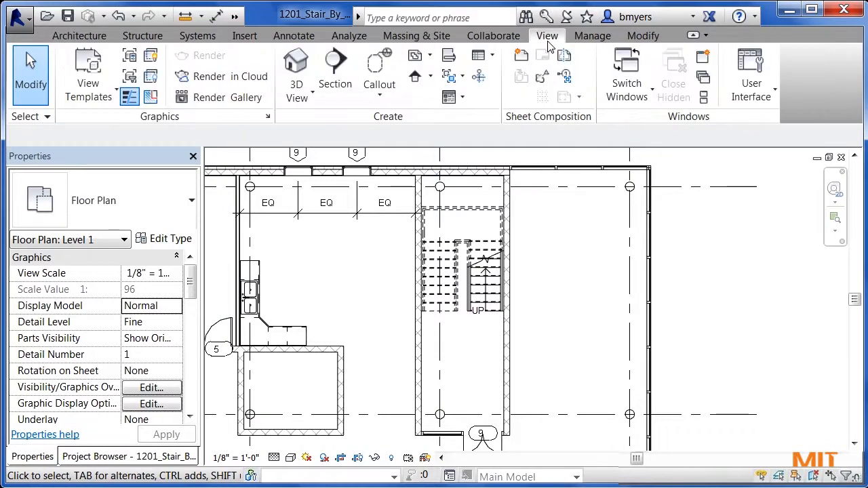
{"action": "left_click", "coordinate": [302, 101]}
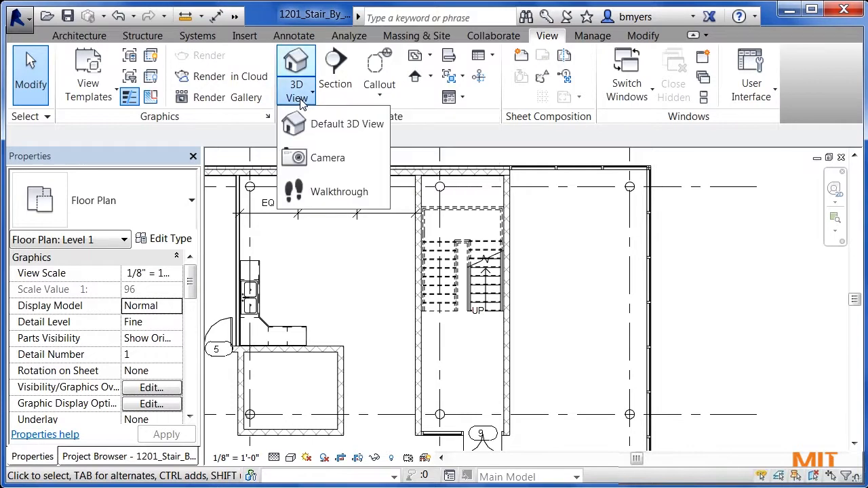
{"action": "left_click", "coordinate": [325, 159]}
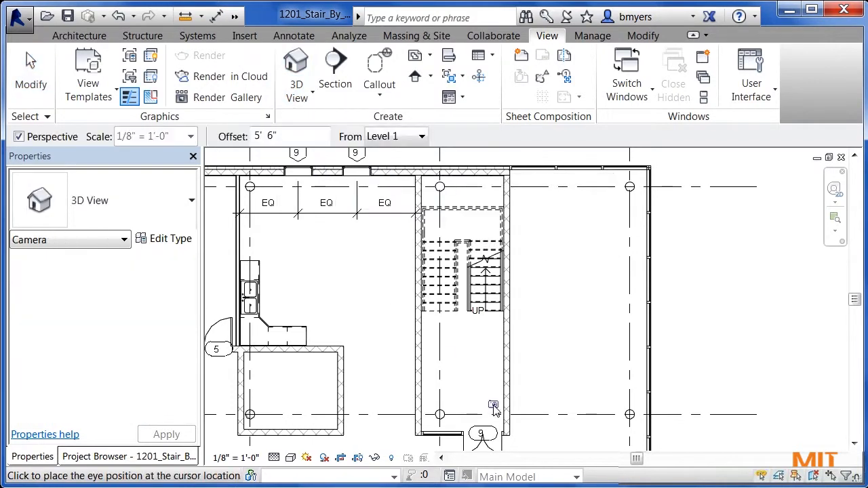
{"action": "left_click", "coordinate": [487, 403]}
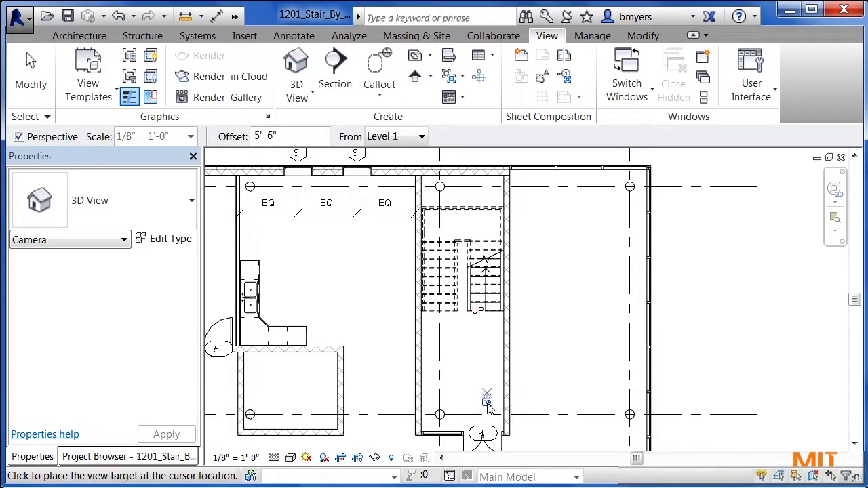
{"action": "left_click", "coordinate": [440, 185]}
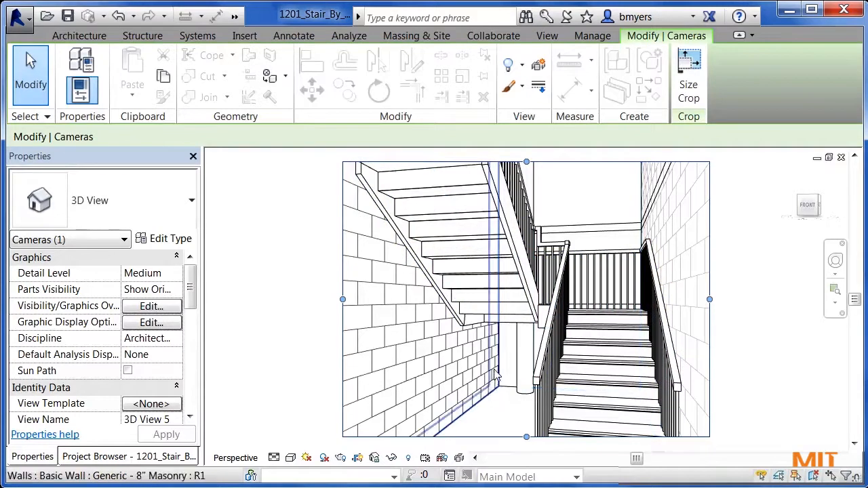
Step: Resize the camera view's crop region at its top and both sides to frame the two stair flights
{"action": "scroll", "coordinate": [497, 397], "scroll_direction": "down", "scroll_amount": 2}
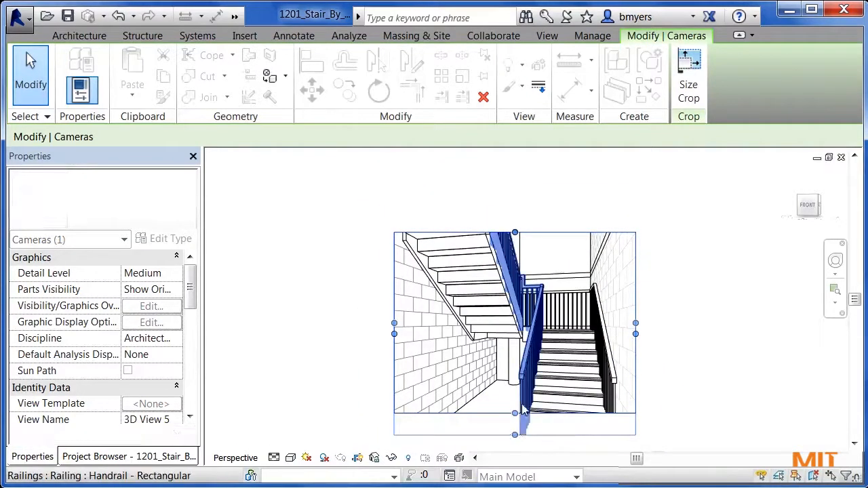
{"action": "left_click_drag", "start_coordinate": [515, 234], "coordinate": [517, 192]}
{"action": "left_click_drag", "start_coordinate": [636, 314], "coordinate": [649, 313]}
{"action": "left_click_drag", "start_coordinate": [394, 314], "coordinate": [384, 313]}
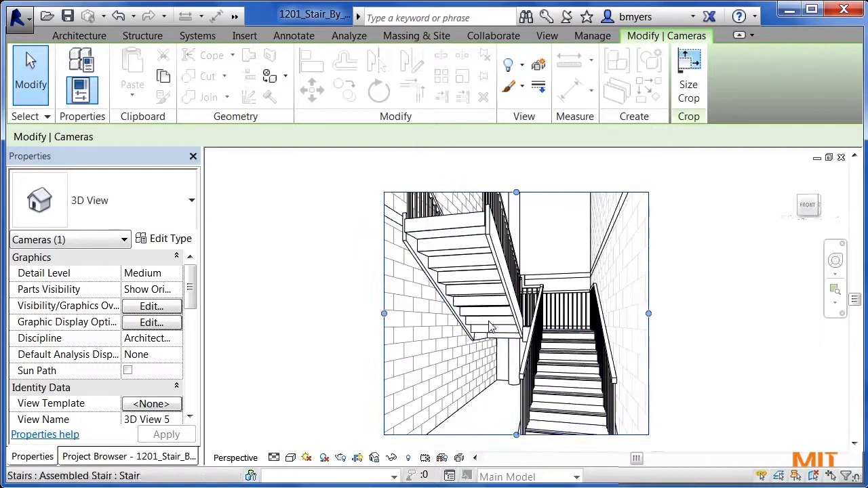
{"action": "left_click_drag", "start_coordinate": [516, 192], "coordinate": [515, 226]}
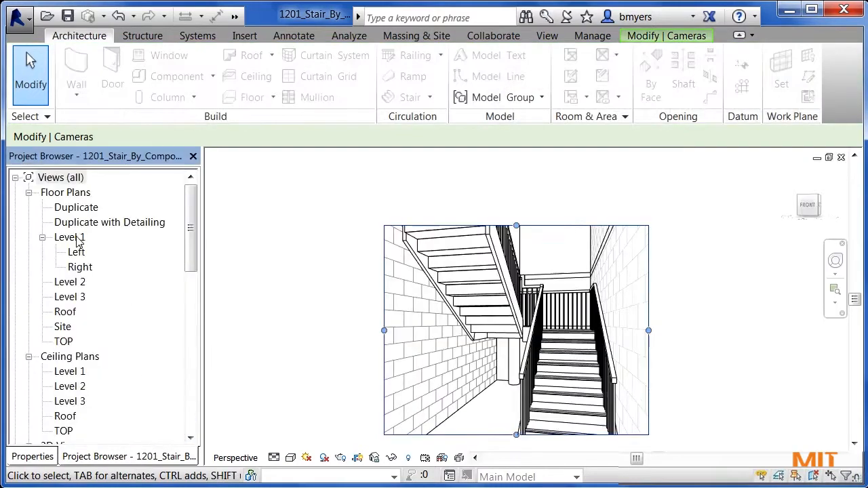
Step: Return to the Level 1 floor plan and start another stair
{"action": "double_click", "coordinate": [76, 241]}
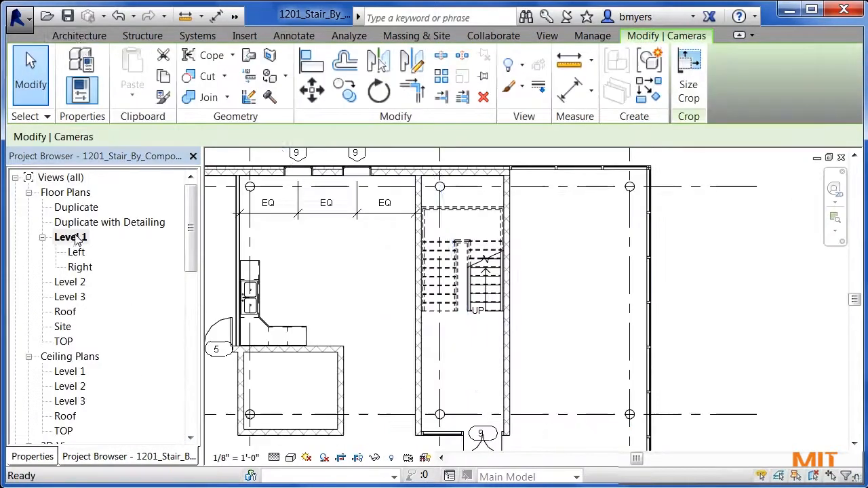
{"action": "left_click", "coordinate": [80, 36]}
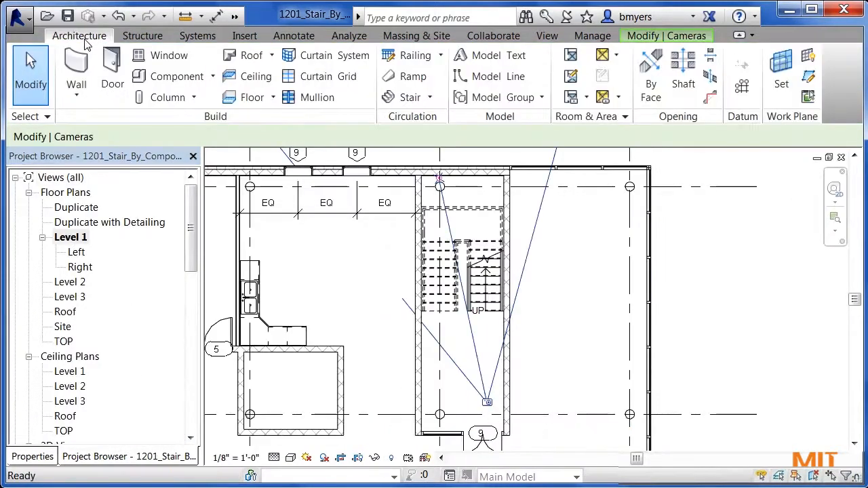
{"action": "left_click", "coordinate": [411, 98]}
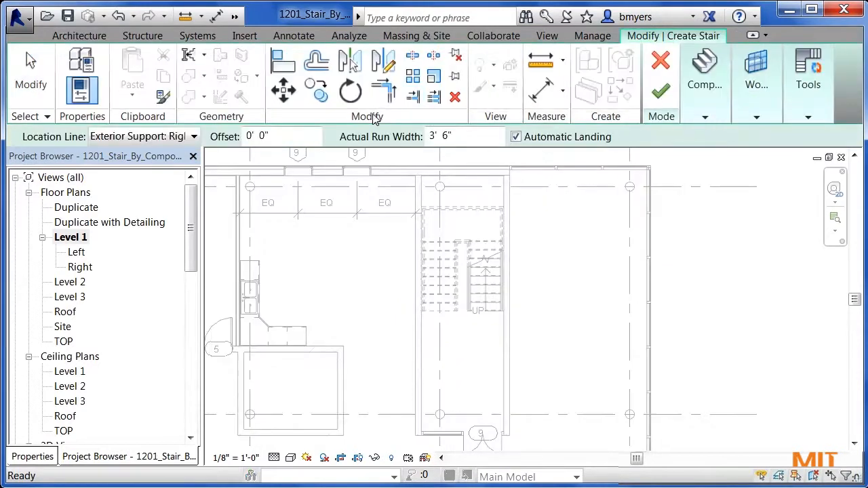